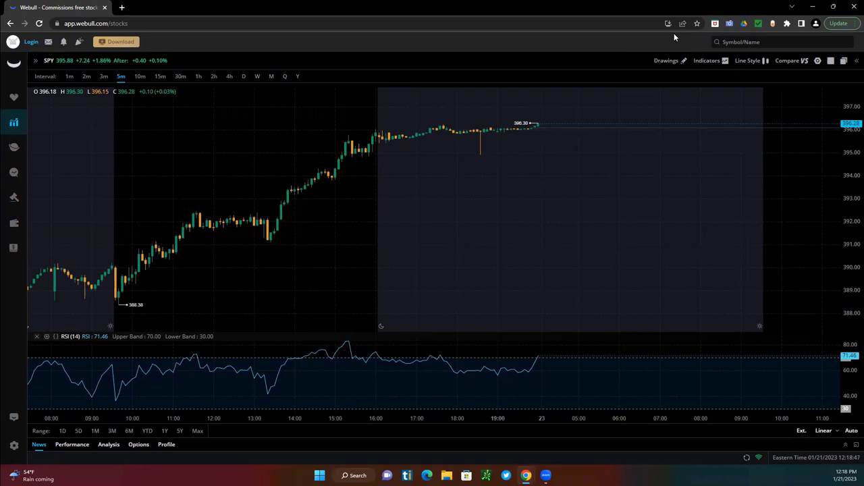
Draw a Fibonacci retracement rising from about 389.92 to 394.77 in the after-hours area of the SPY chart.
left_click(679, 62)
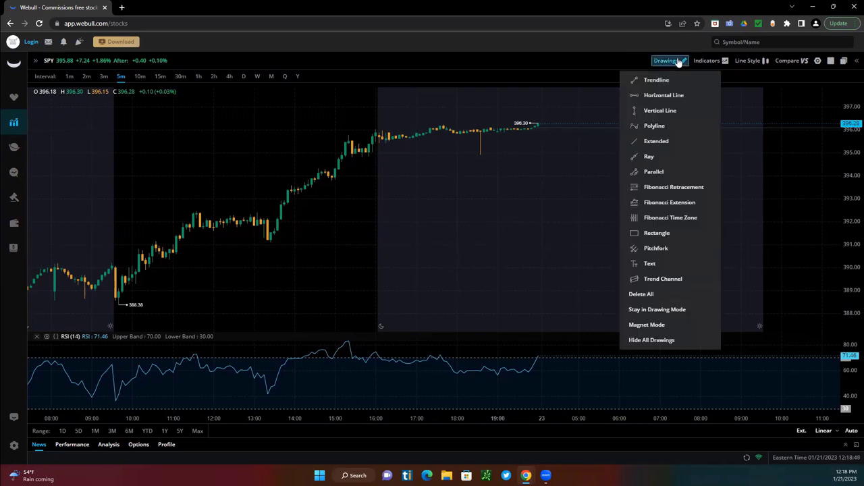
left_click(683, 188)
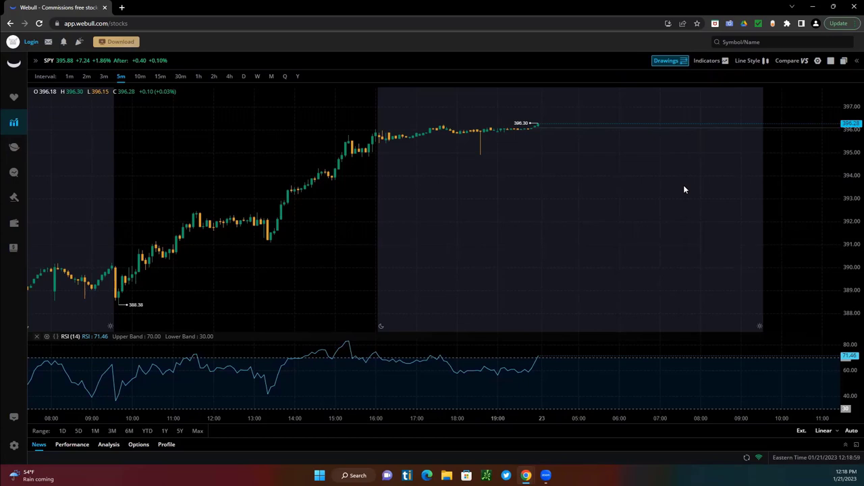
left_click(407, 269)
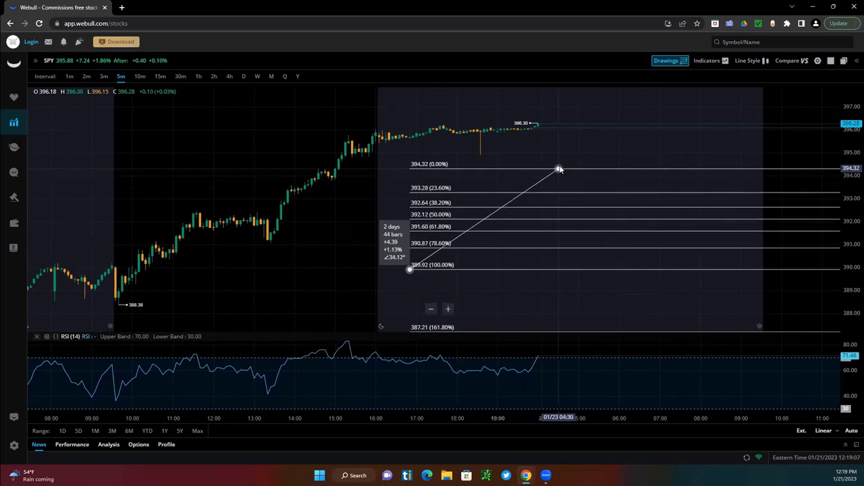
left_click(555, 157)
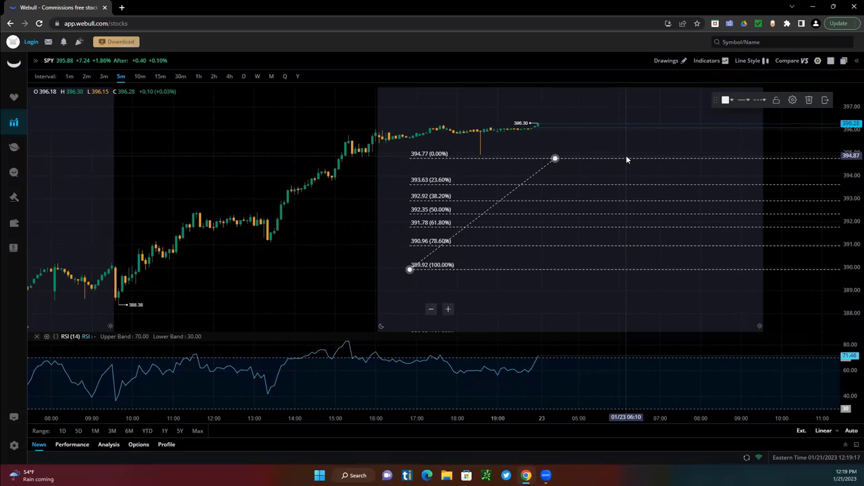
left_click(590, 148)
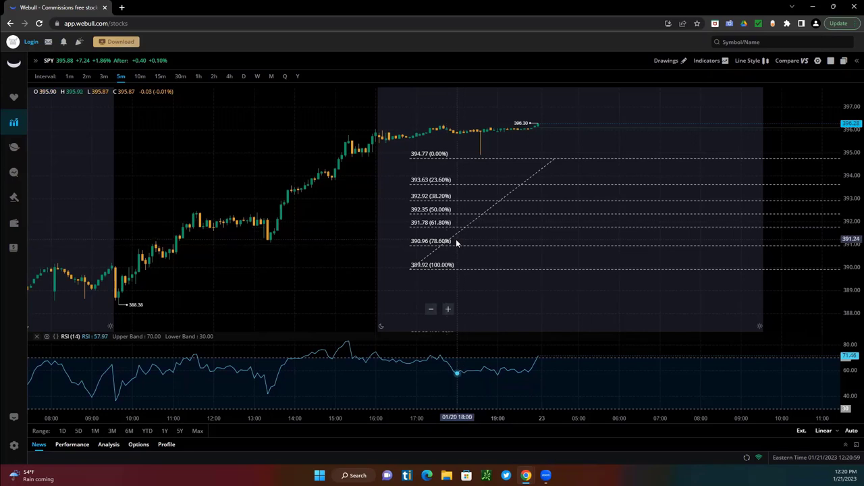
Replace the rising retracement with a Fibonacci retracement falling from about 393.73 to 389.51 in the same after-hours area.
left_click(457, 235)
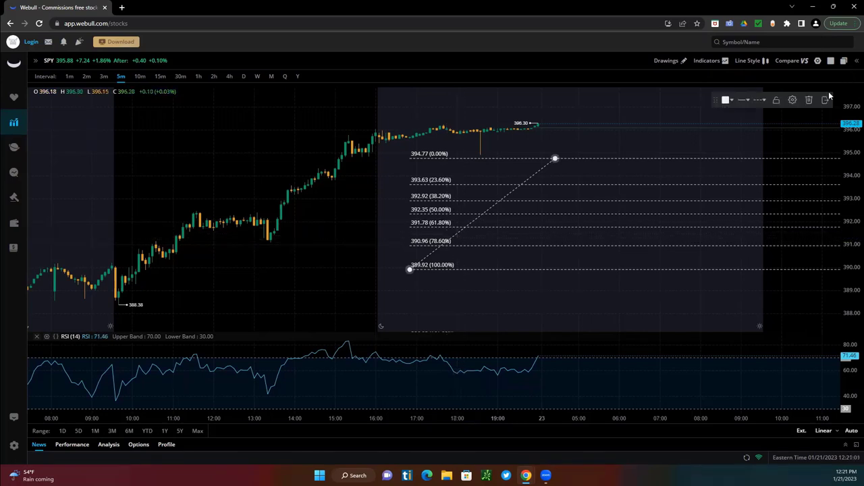
left_click(805, 99)
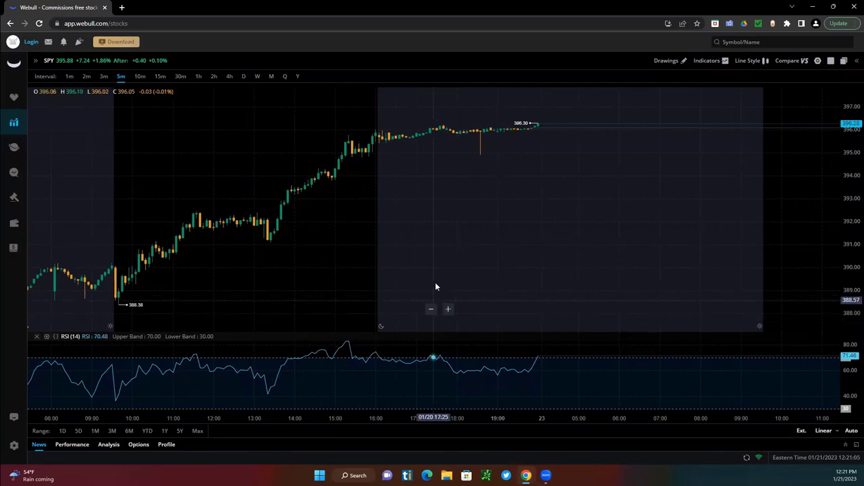
left_click(669, 62)
left_click(662, 190)
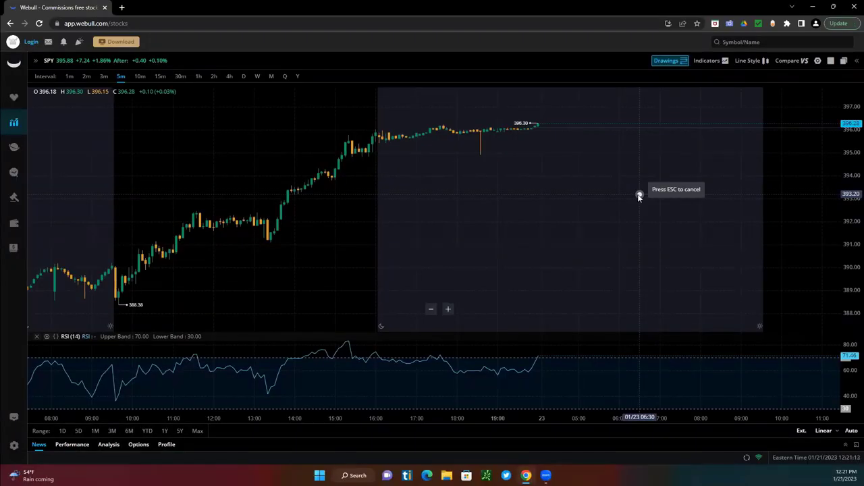
left_click(524, 181)
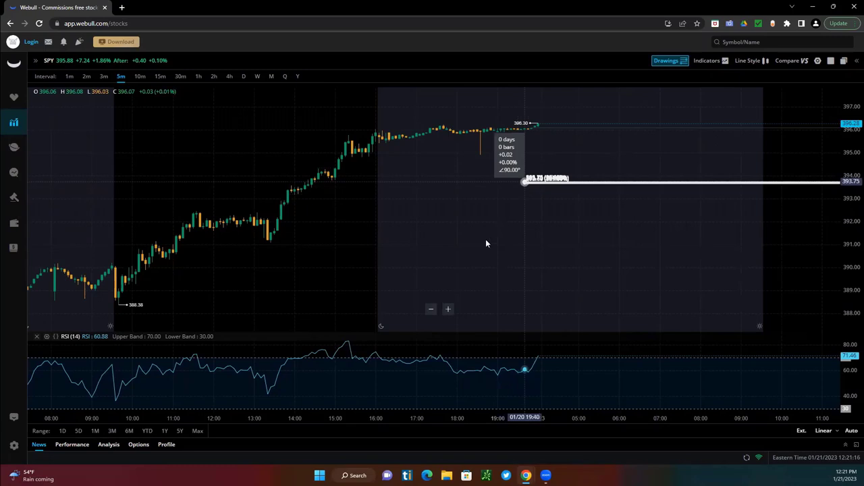
left_click(440, 279)
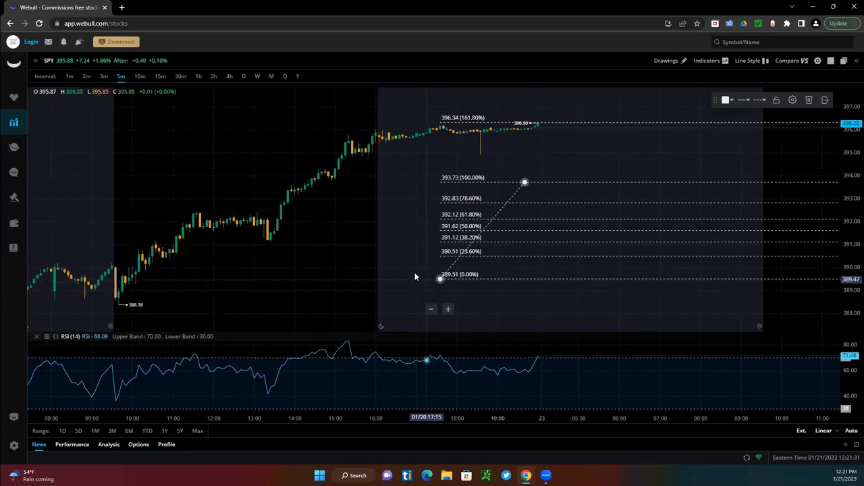
left_click(413, 274)
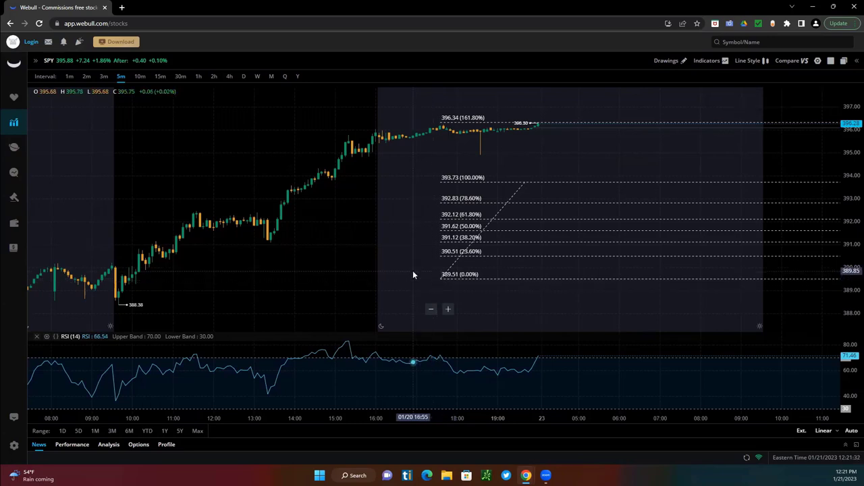
Move the retracement's upper anchor before its lower one, to about 393.18 near 16:00, so the trend line slopes down over time.
left_click(523, 184)
left_click_drag(523, 184, 372, 194)
left_click(343, 223)
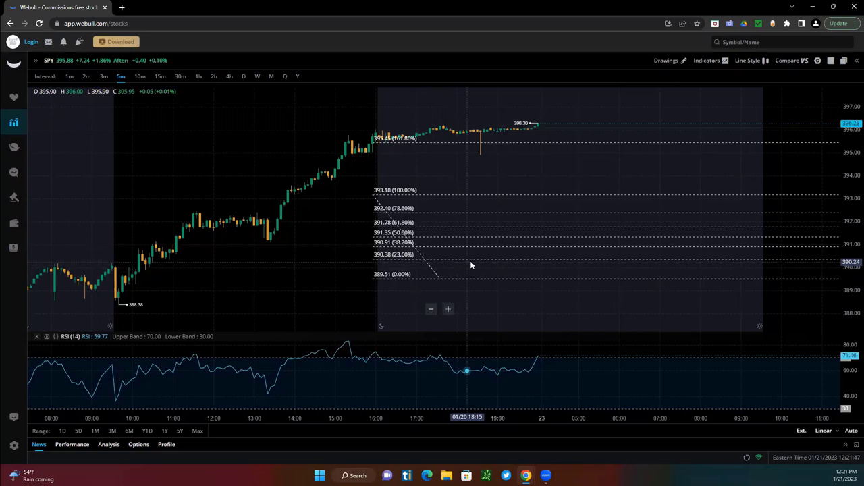
left_click(405, 237)
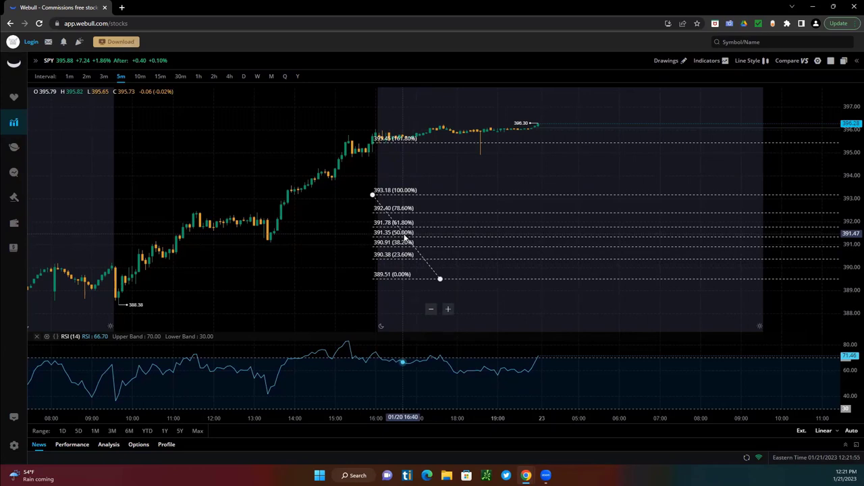
left_click(449, 286)
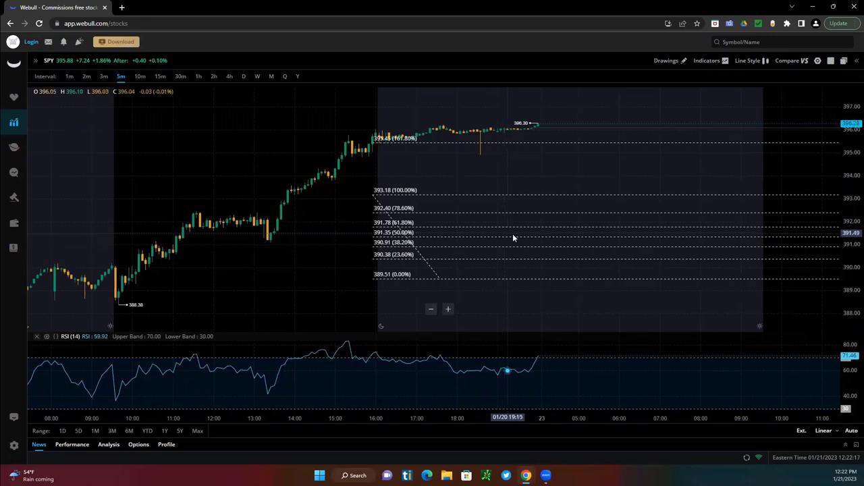
Delete the downward Fibonacci retracement from the SPY chart.
left_click(404, 233)
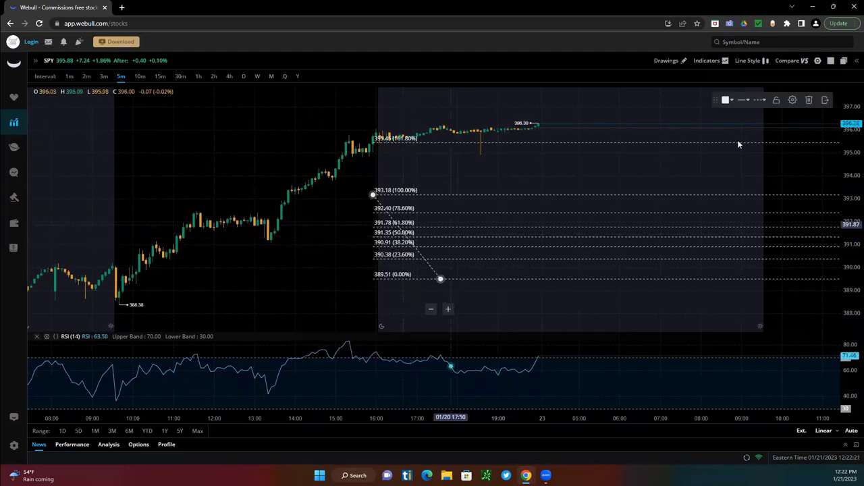
left_click(801, 104)
Find the symbol META and load its chart.
left_click(748, 42)
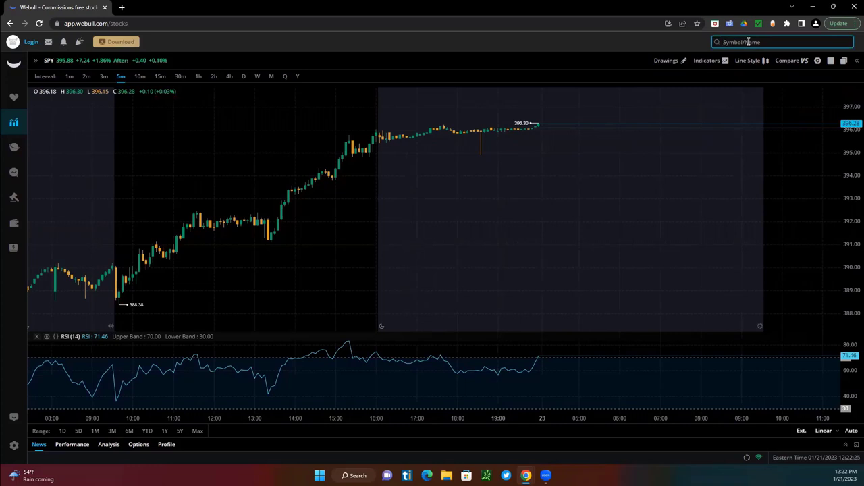
type("METY")
type("A")
key("Return")
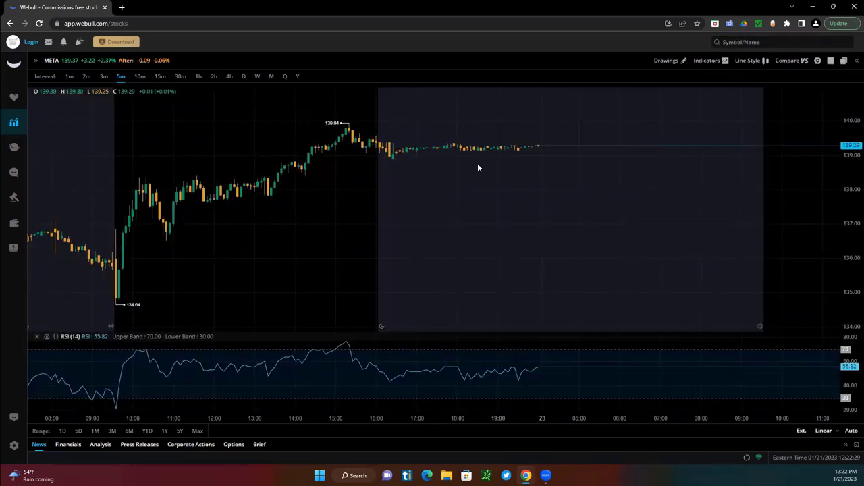
Switch the META chart to the 2-minute interval and bring the 01/20 market open into view.
left_click_drag(322, 258, 408, 237)
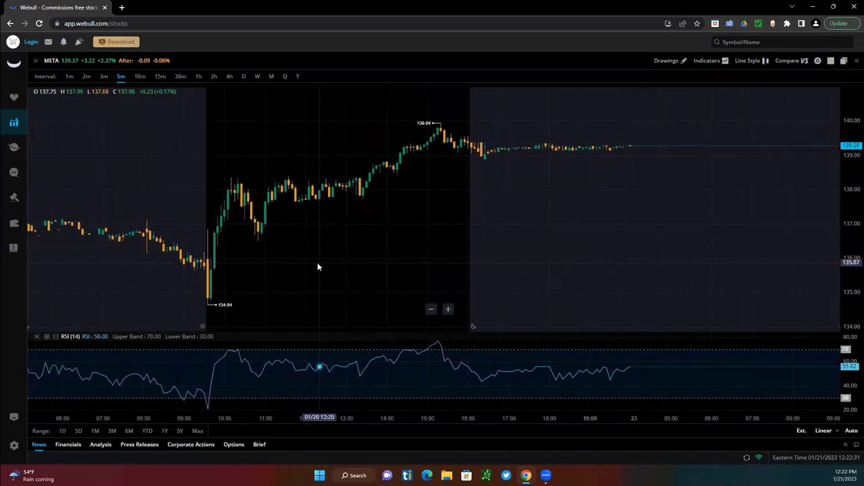
left_click_drag(270, 243, 342, 274)
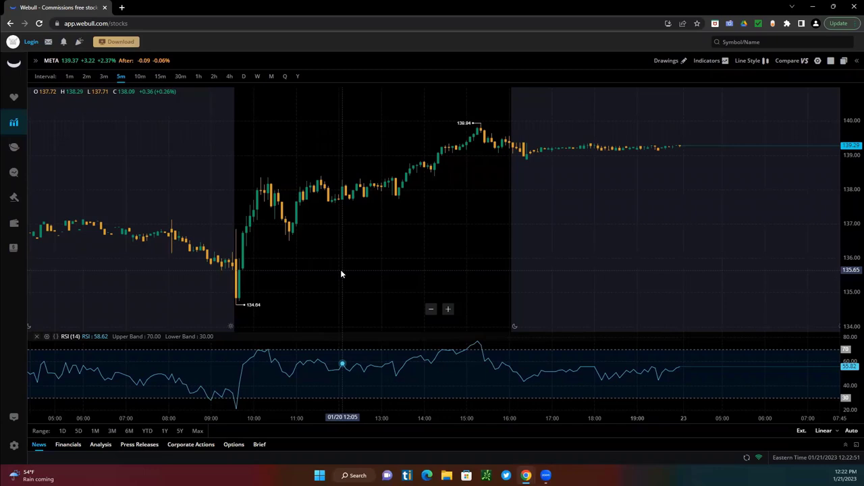
left_click(86, 76)
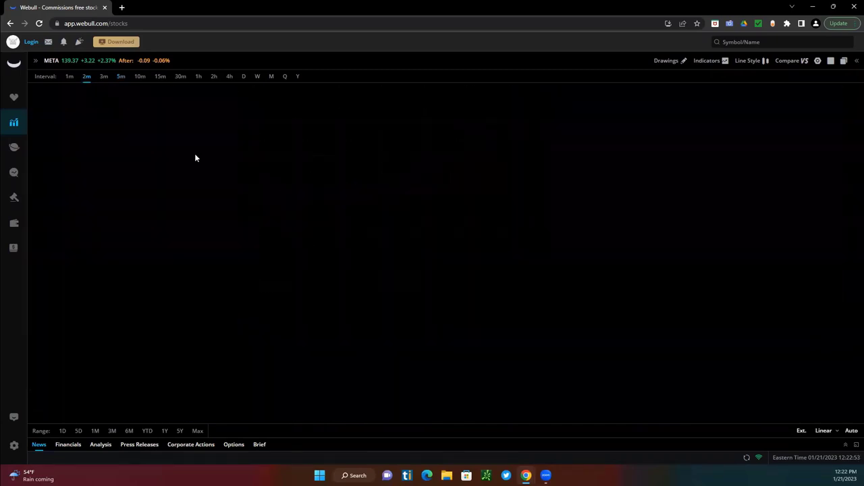
scroll(247, 245, "left", 5)
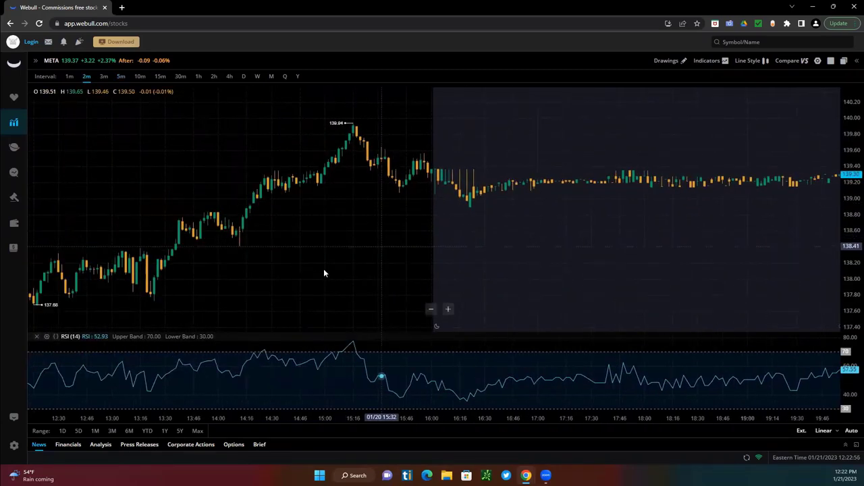
scroll(373, 278, "left", 10)
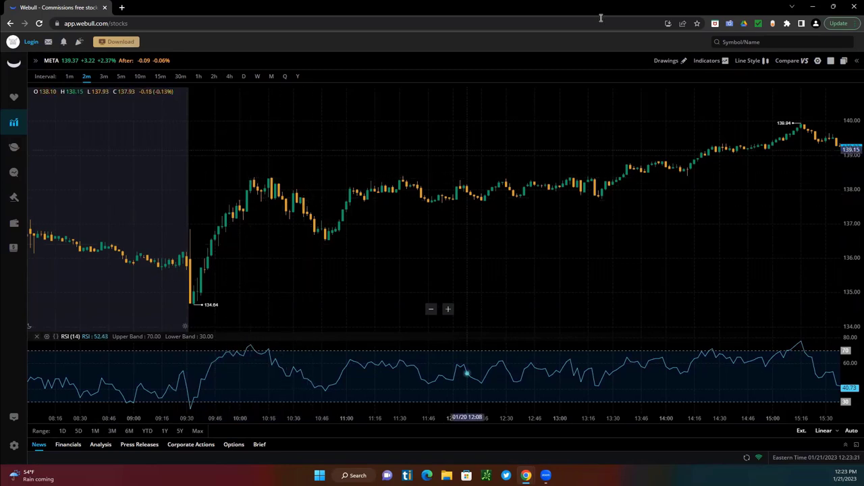
Draw a Fibonacci retracement on META from the opening low at about 134.65 up to about 138.38 near 10:00.
left_click(681, 61)
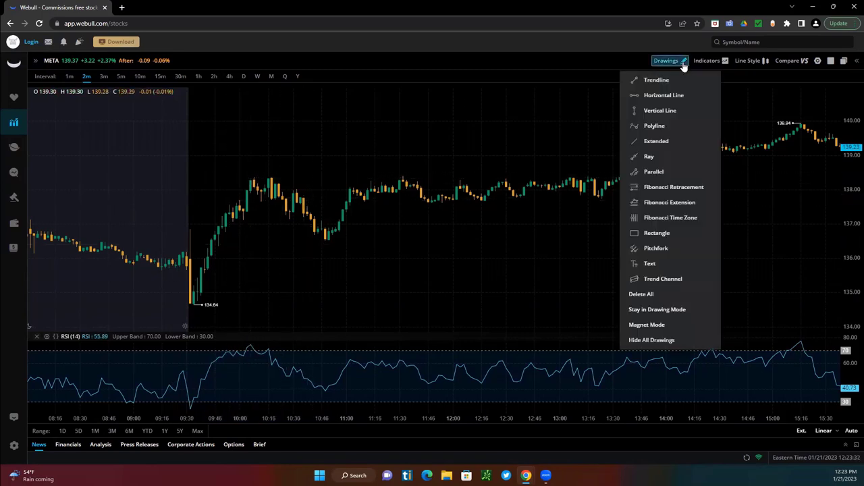
left_click(672, 188)
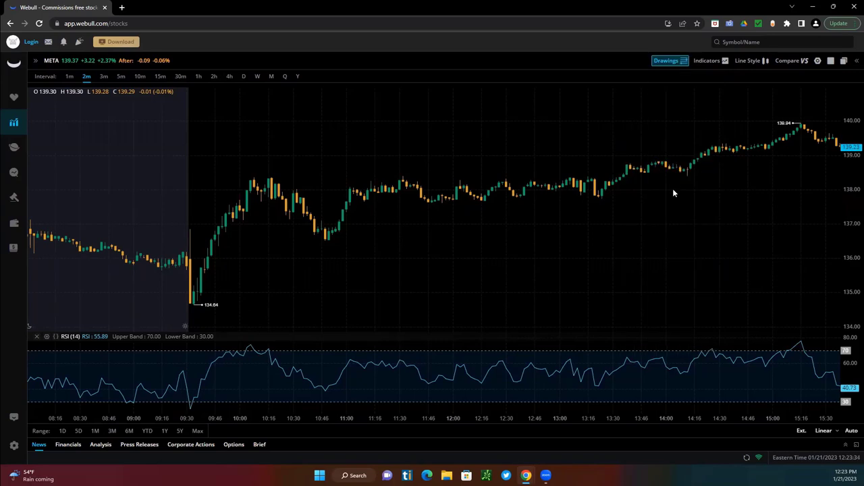
left_click(193, 305)
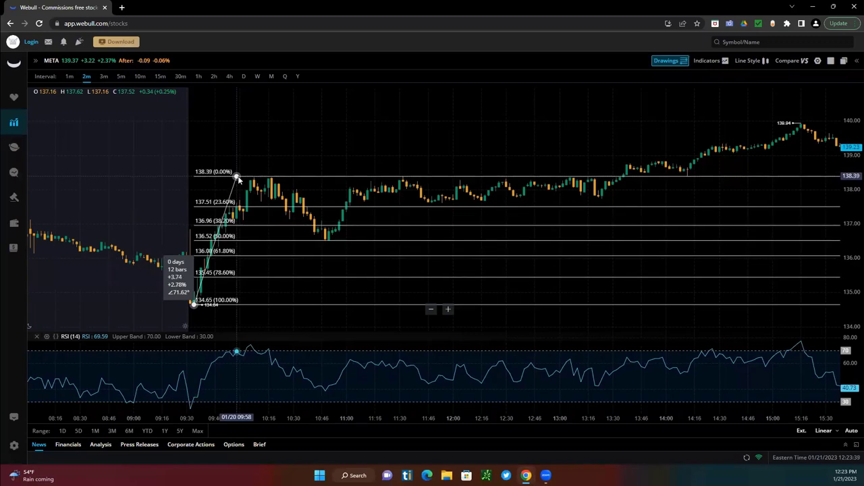
left_click(238, 180)
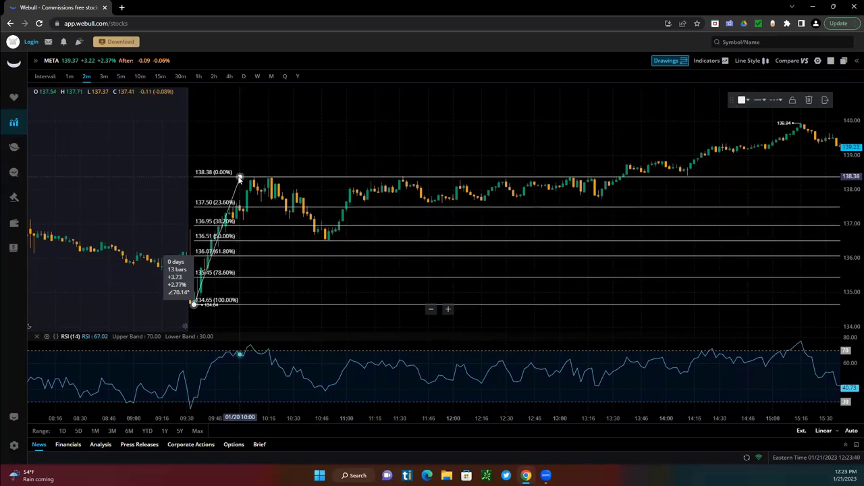
left_click(333, 319)
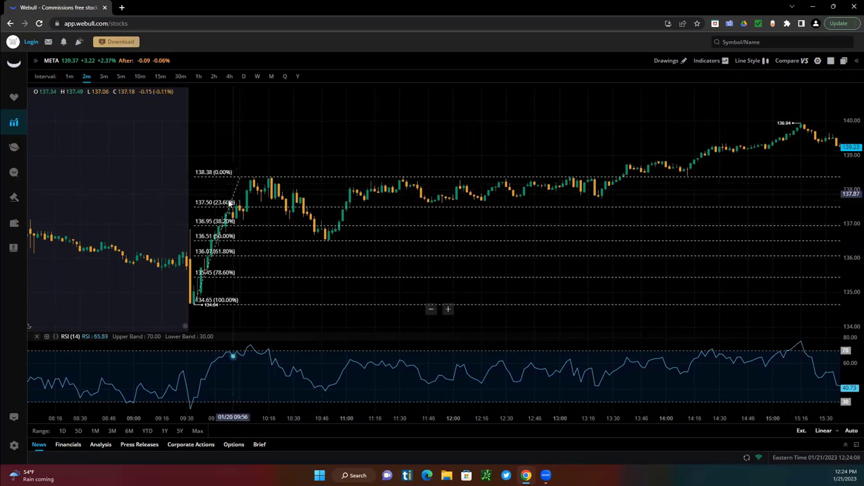
Check the general drawing settings of the META Fibonacci retracement, leaving its point prices as they are.
left_click(231, 206)
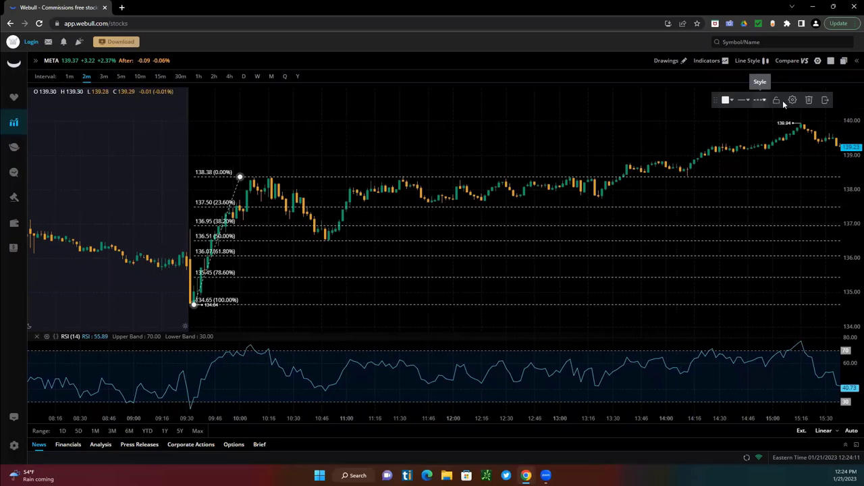
left_click(790, 101)
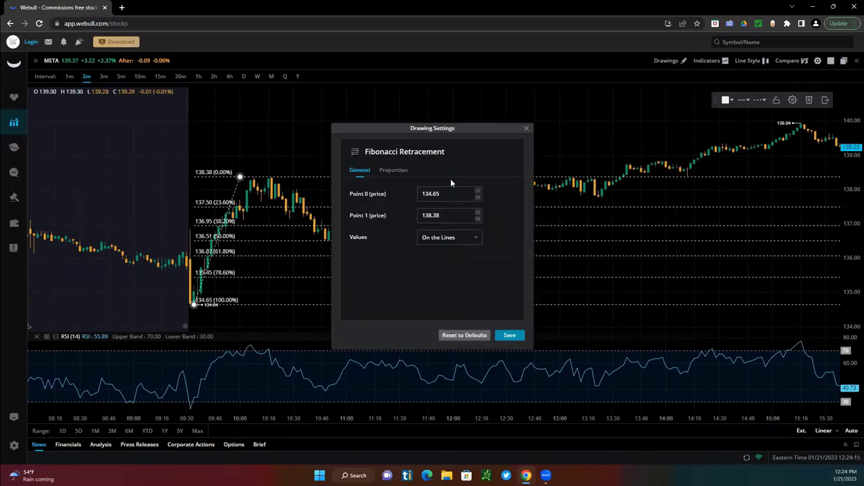
left_click(526, 129)
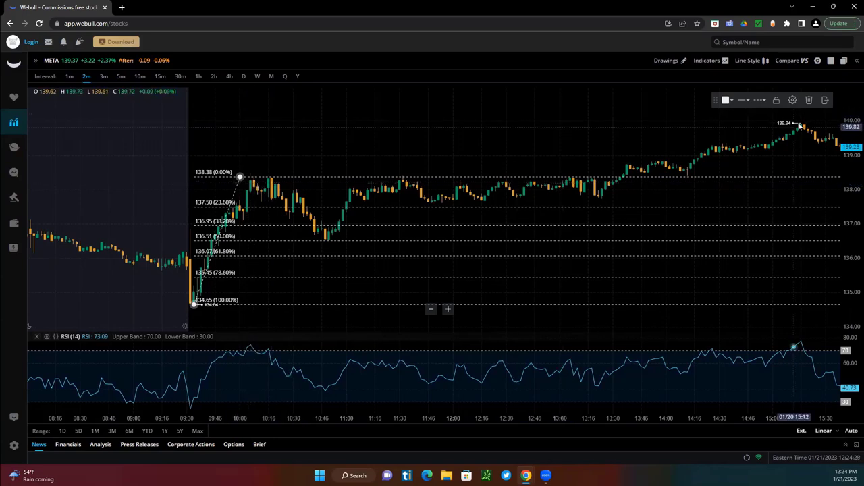
Set the Point 1 price of the META retracement to 138.40 in its drawing settings and save.
left_click(792, 101)
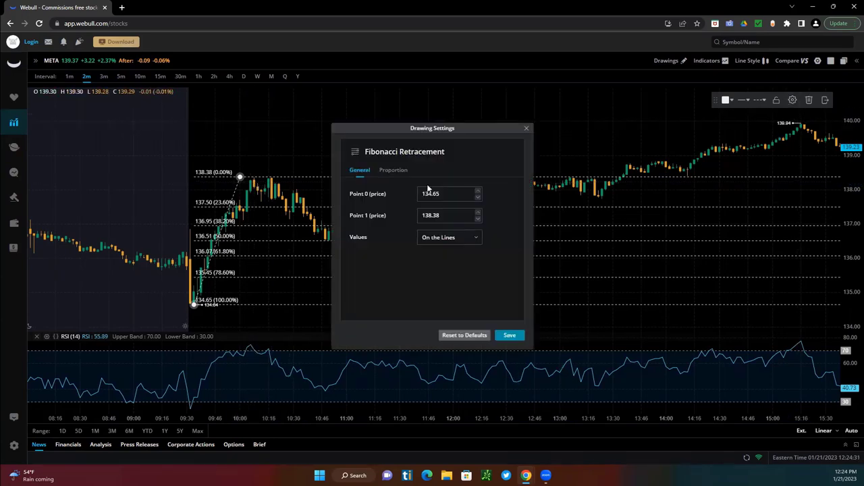
left_click(450, 215)
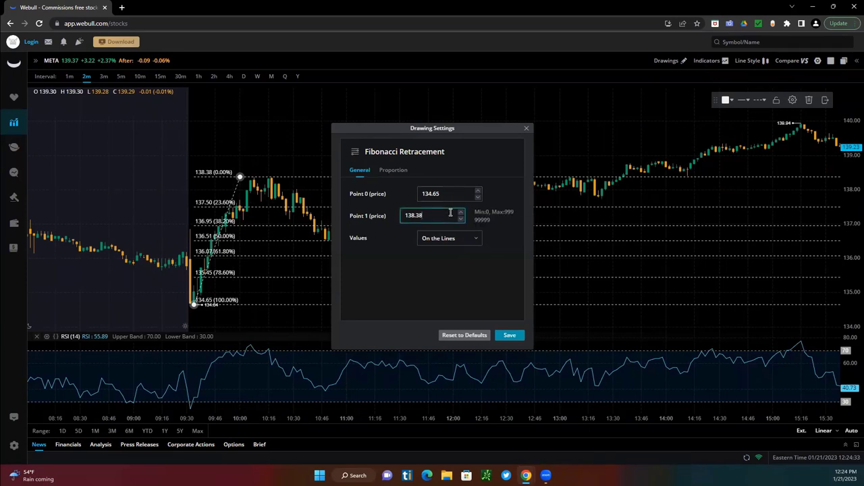
key("BackSpace")
type("7")
left_click(511, 336)
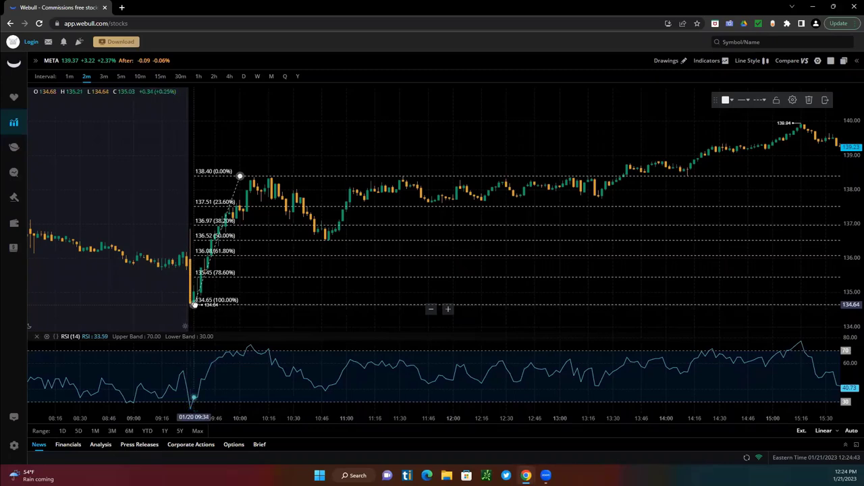
Reposition the retracement's lower anchor onto the 09:34 candle low at 134.64.
left_click_drag(192, 307, 194, 307)
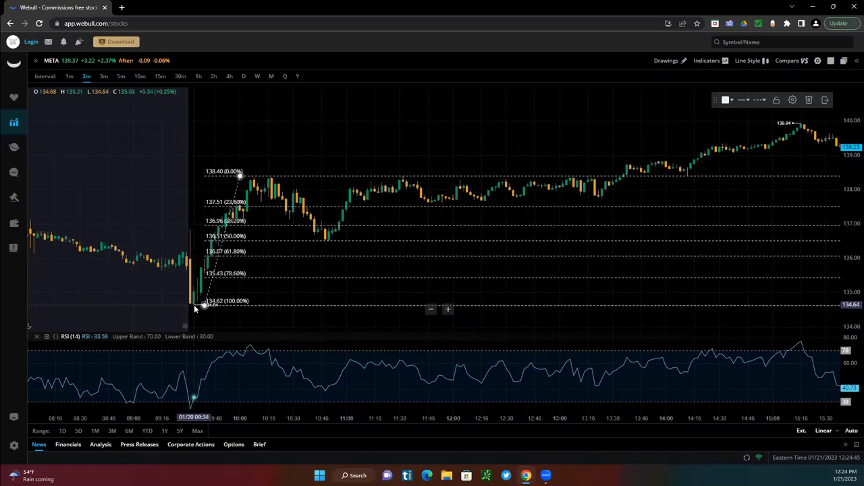
left_click_drag(202, 306, 193, 305)
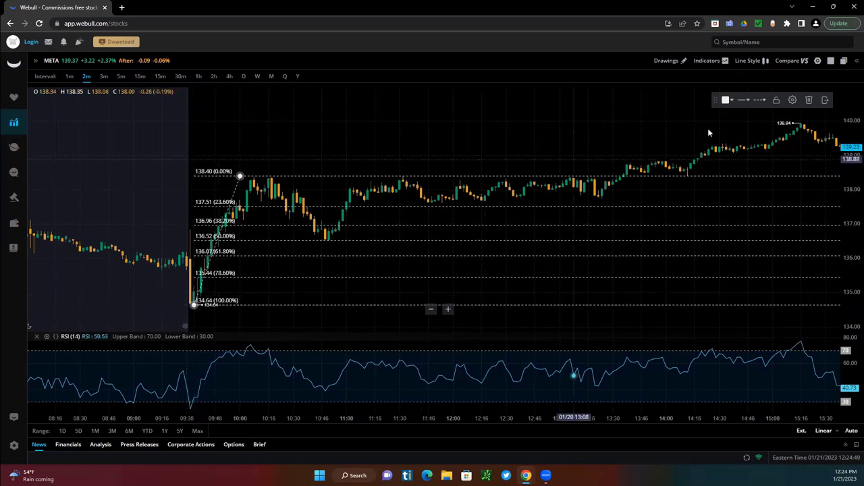
Save the META retracement's Point 0 price as 134.64 in its drawing settings.
left_click(791, 101)
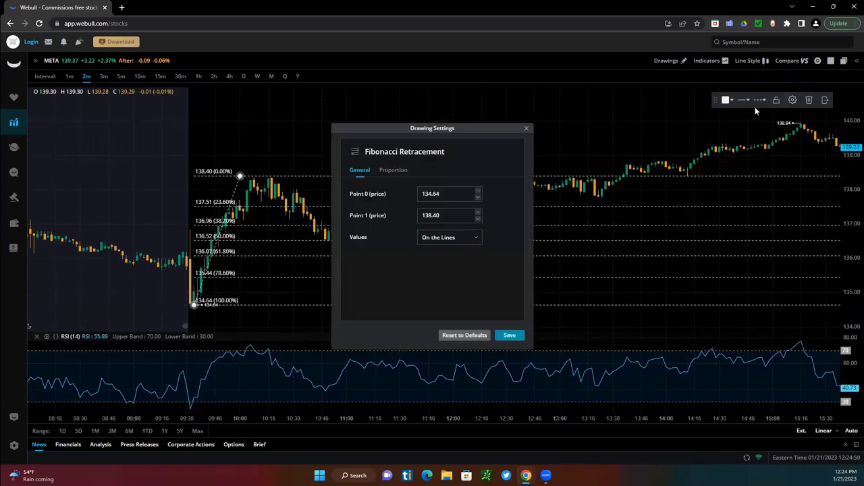
left_click(447, 194)
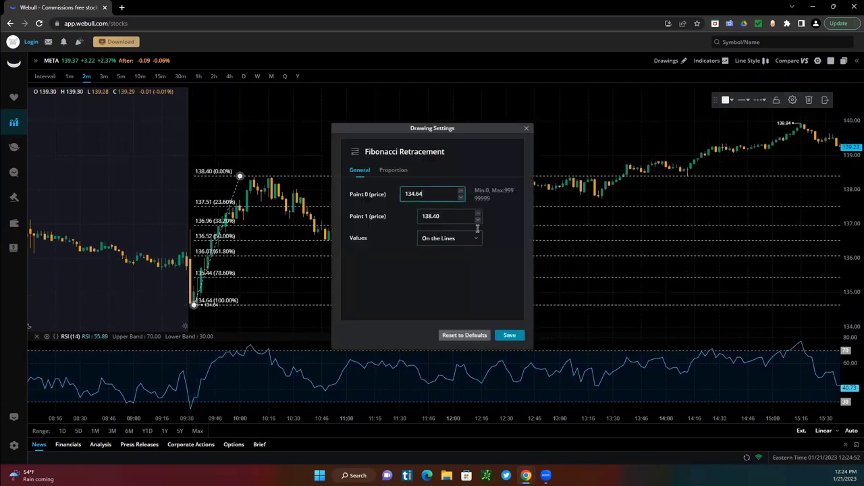
left_click(511, 335)
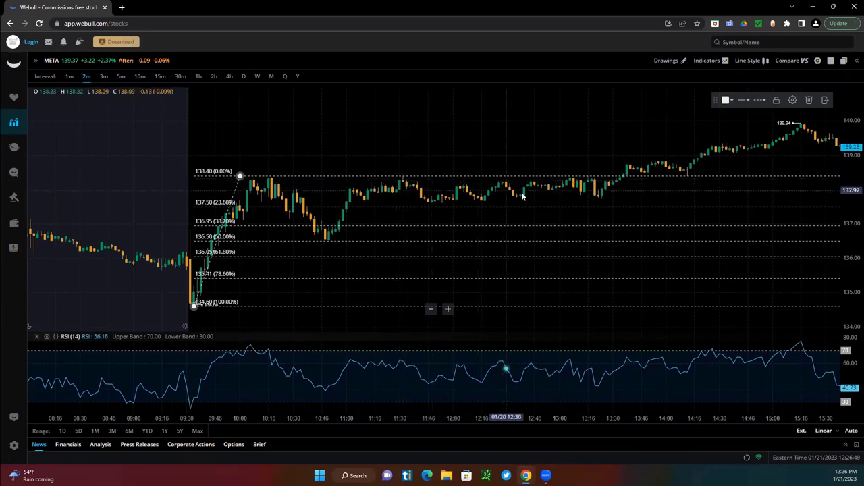
left_click_drag(714, 170, 614, 172)
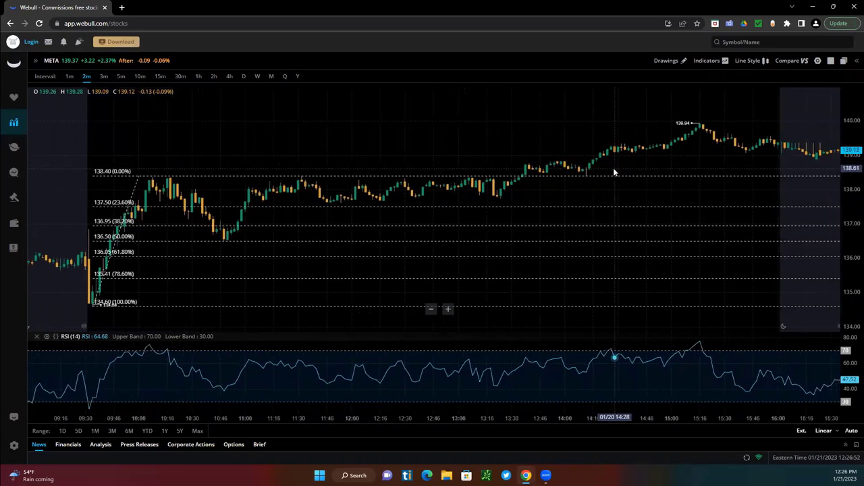
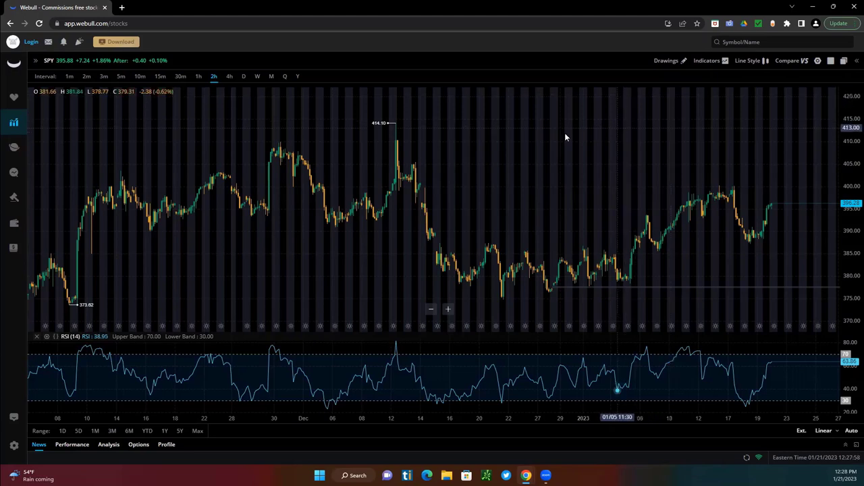
Draw a Fibonacci retracement on the SPY 2h chart from the December 22 low at about 374.26 up to about 400.36 on January 13.
left_click_drag(574, 131, 523, 134)
scroll(575, 193, "right", 5)
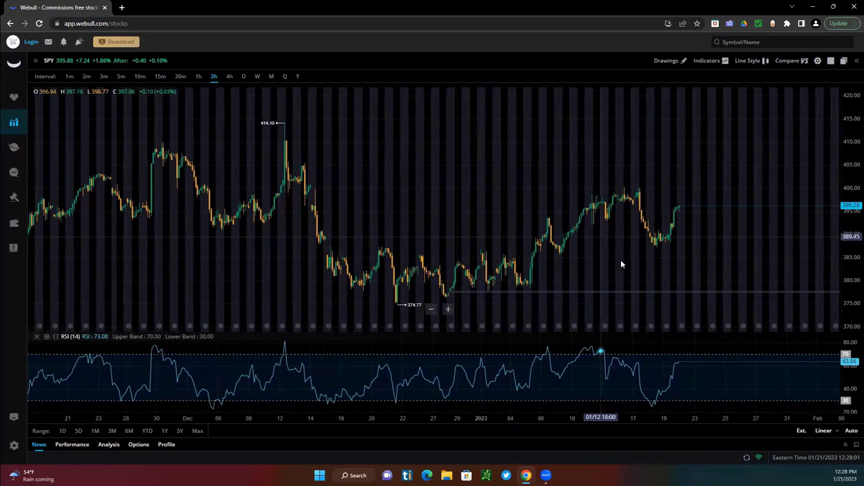
scroll(582, 255, "up", 3)
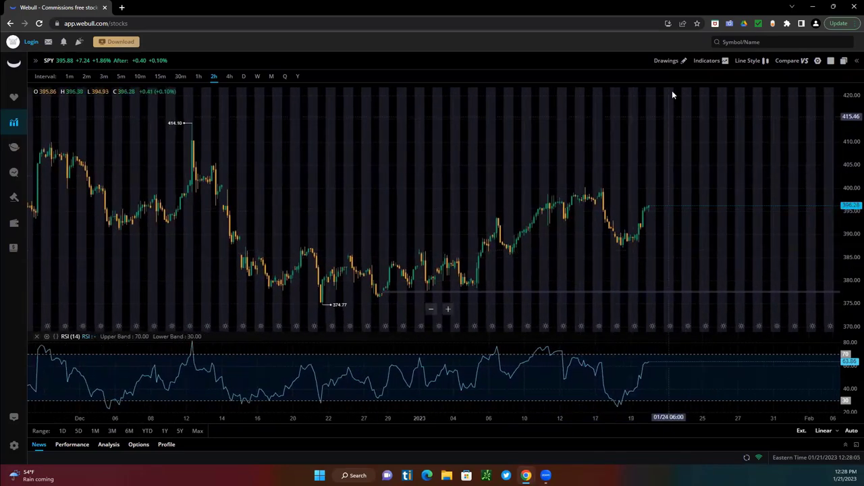
left_click(677, 65)
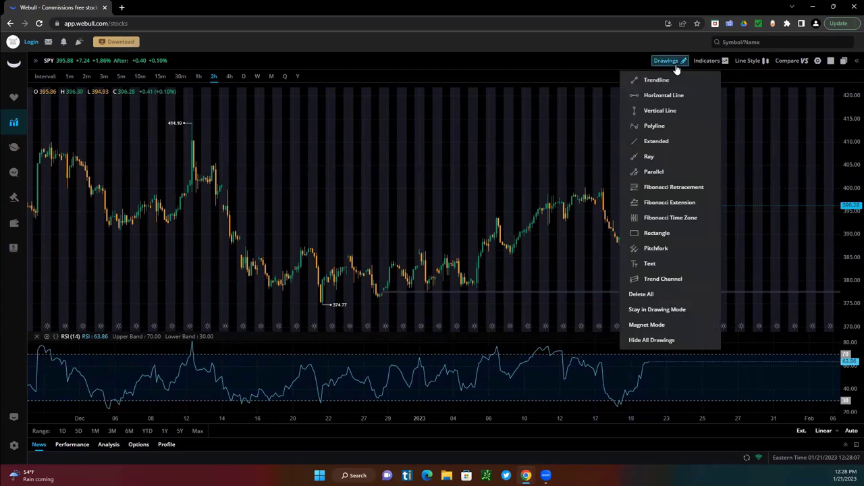
left_click(534, 154)
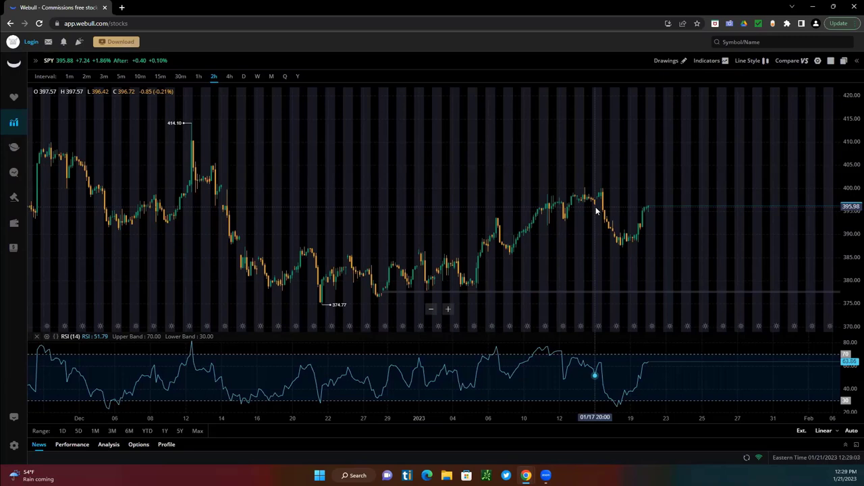
left_click(667, 60)
left_click(661, 189)
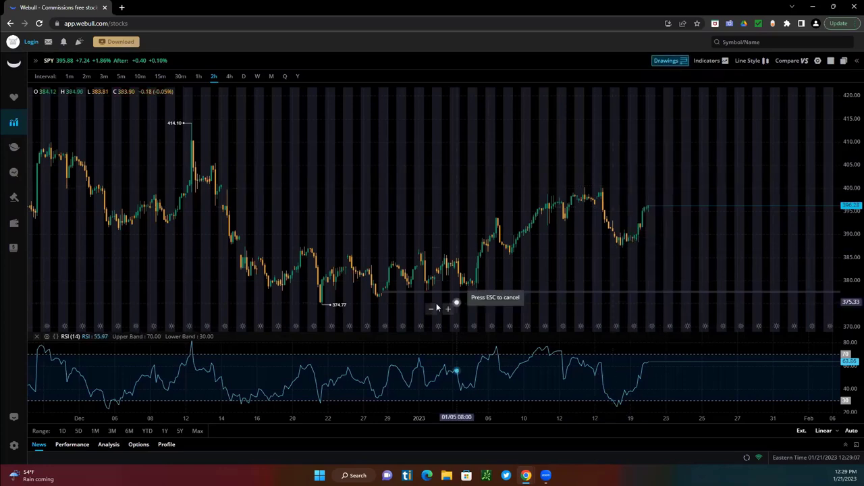
left_click(322, 309)
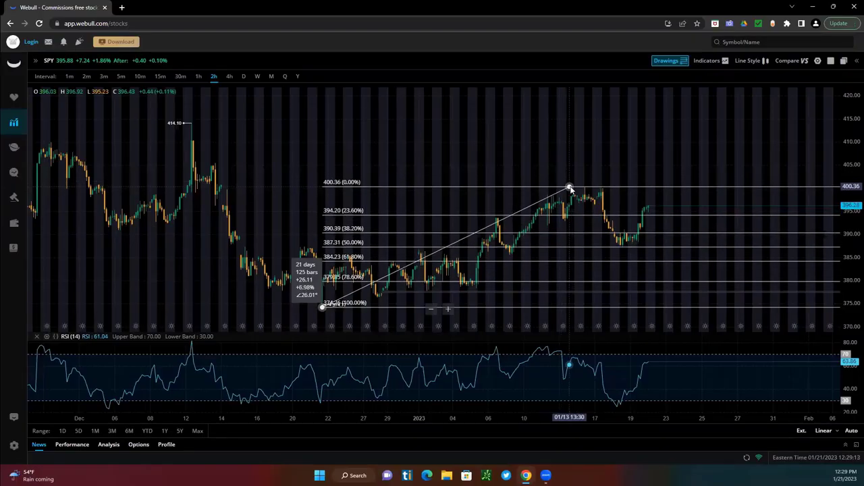
left_click(569, 187)
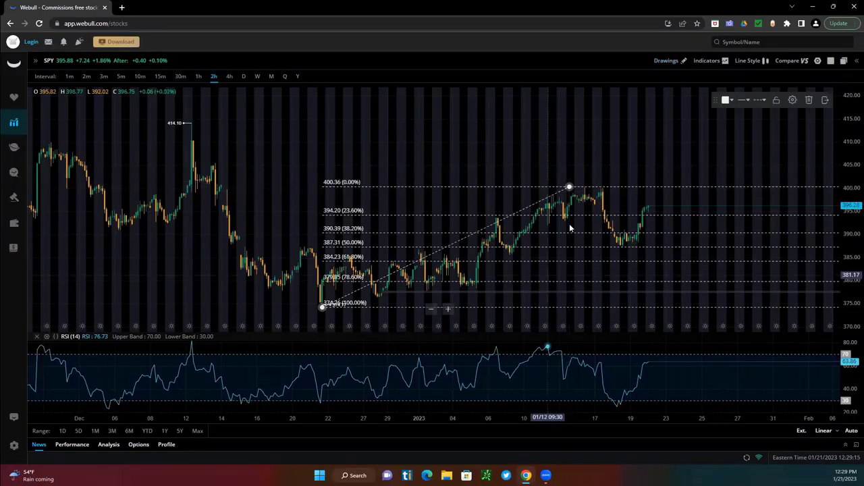
left_click(508, 159)
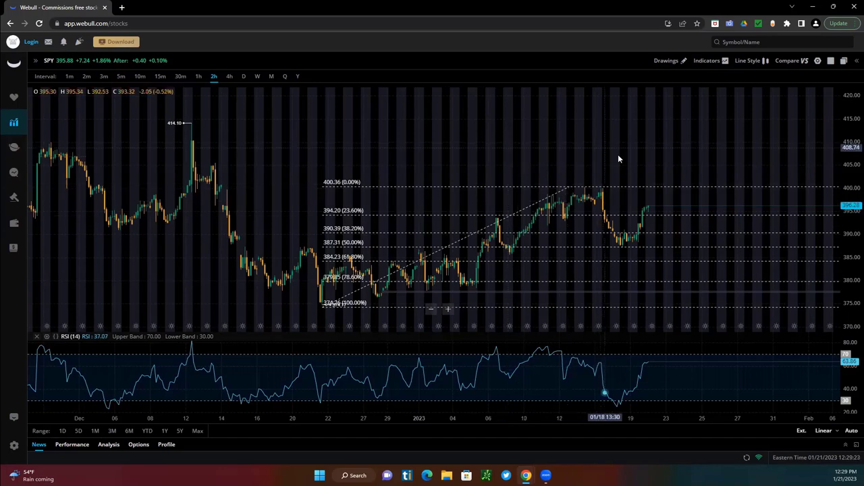
Set the Point 1 price of the SPY retracement to 400.23 in its drawing settings and save.
scroll(680, 291, "up", 3)
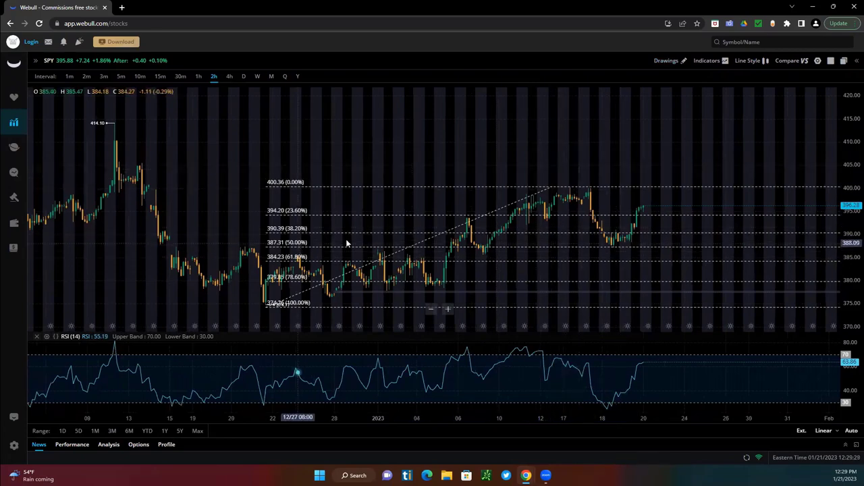
scroll(681, 224, "up", 4)
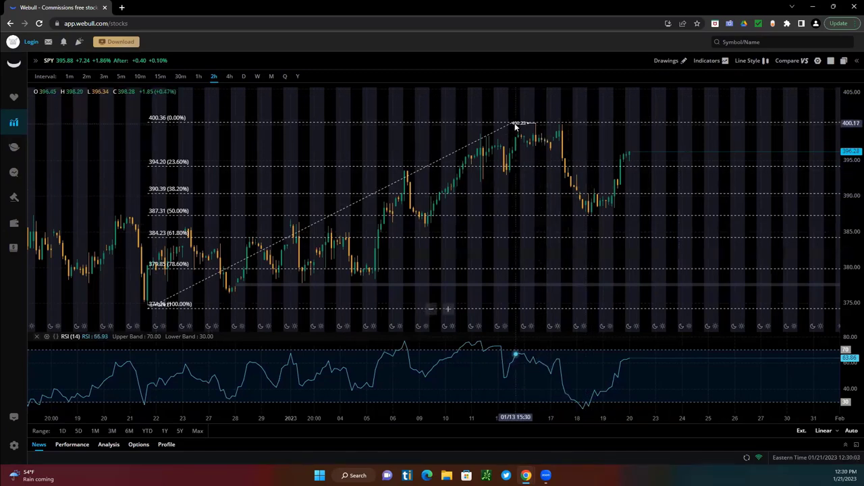
left_click(430, 167)
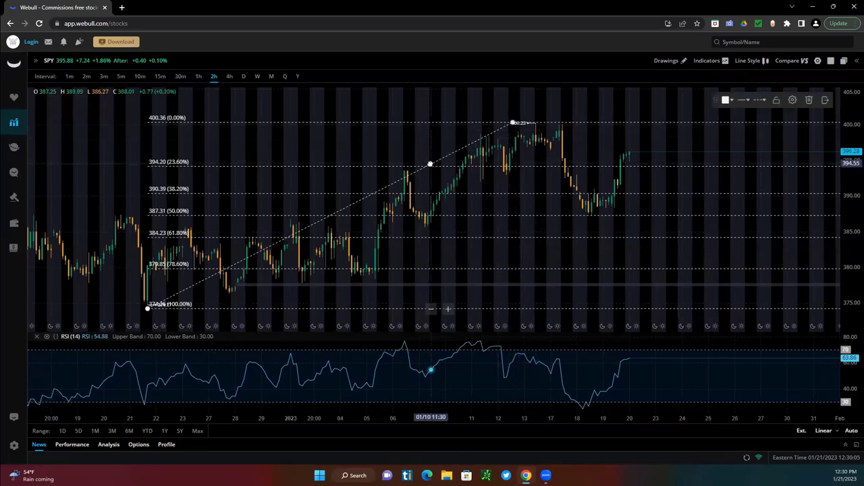
left_click(792, 100)
left_click(439, 215)
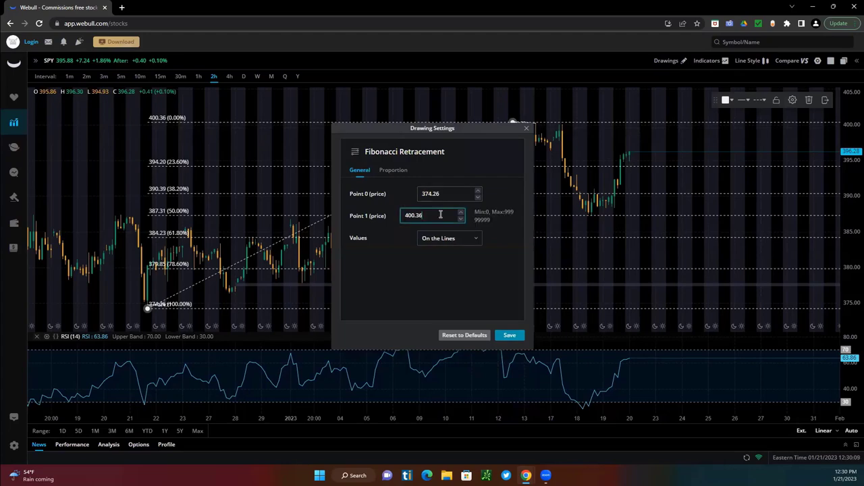
key("BackSpace")
key("BackSpace")
type("23")
left_click(515, 338)
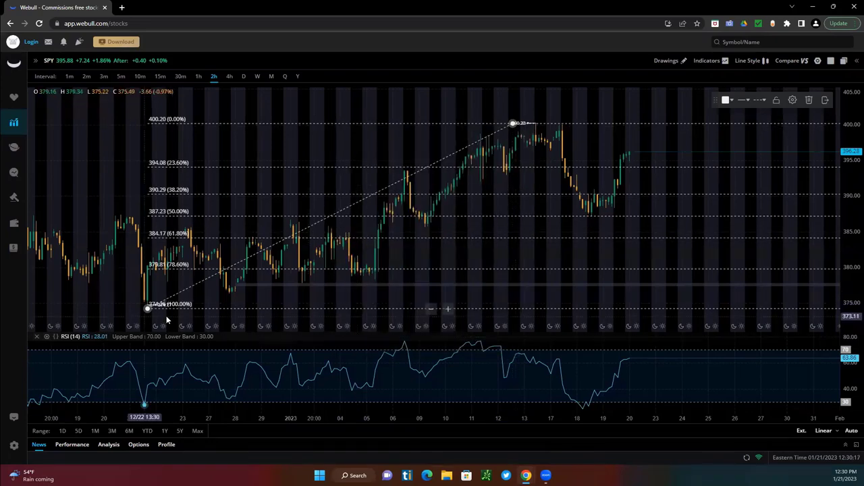
Move the SPY retracement's lower anchor back to around December 21 and set its Point 0 price to 374.77.
mouse_move(148, 309)
left_mouse_down()
mouse_move(190, 298)
mouse_move(129, 305)
left_mouse_up()
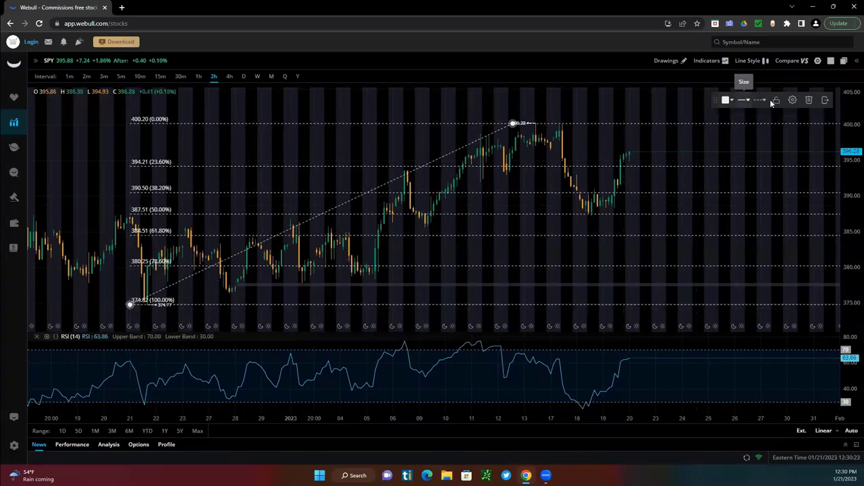
left_click(792, 101)
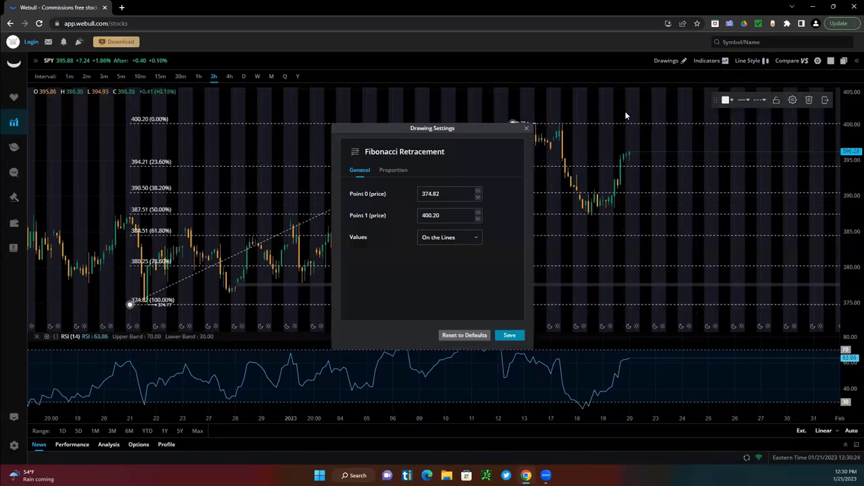
left_click(447, 196)
key("BackSpace")
key("BackSpace")
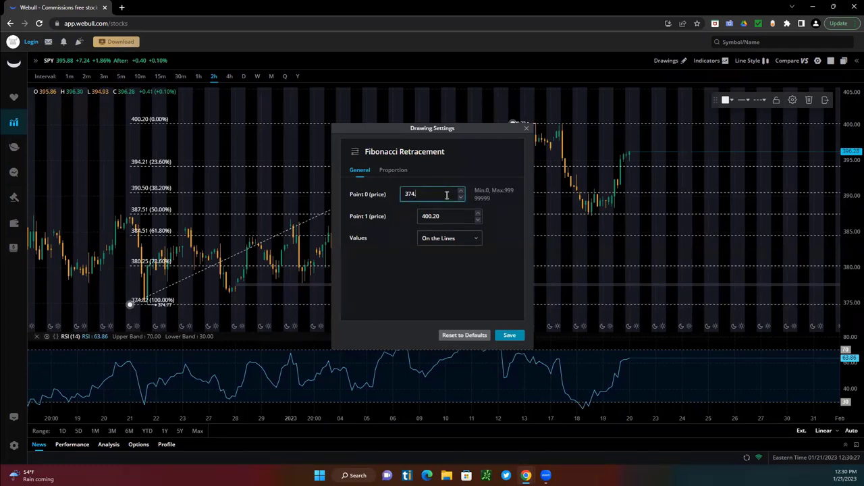
type("77")
left_click(517, 336)
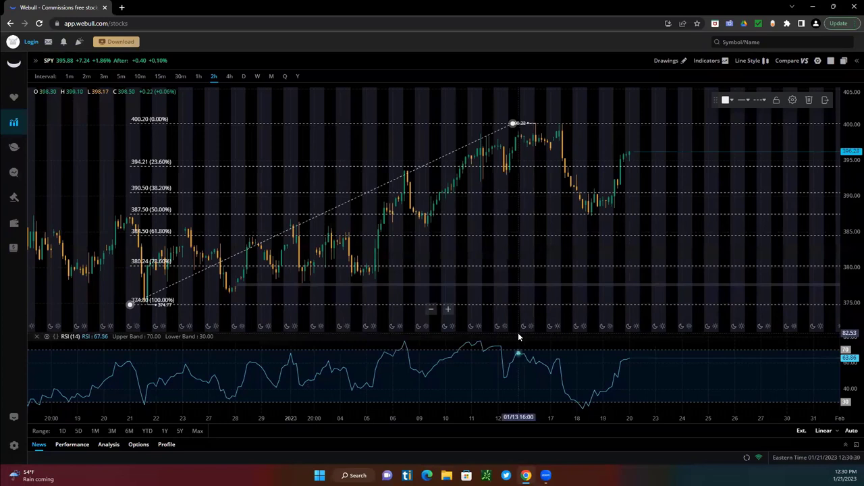
left_click(104, 276)
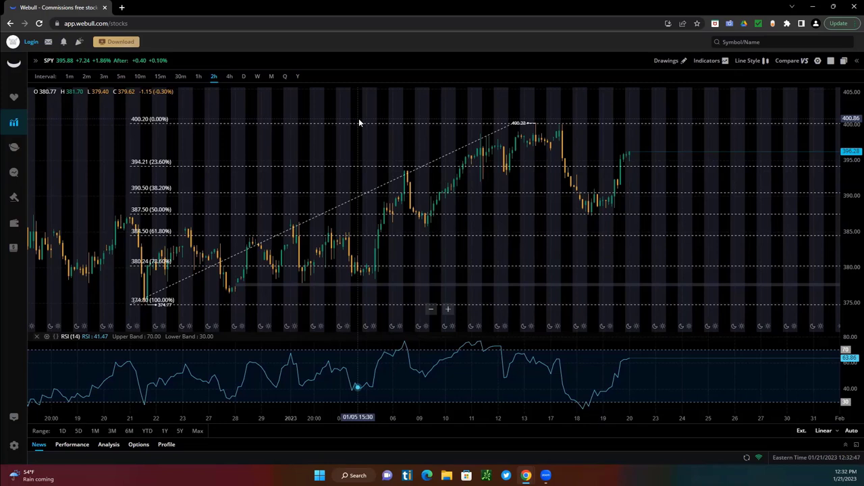
Switch the SPY chart to the 4h interval and delete its Fibonacci retracement.
left_click(230, 77)
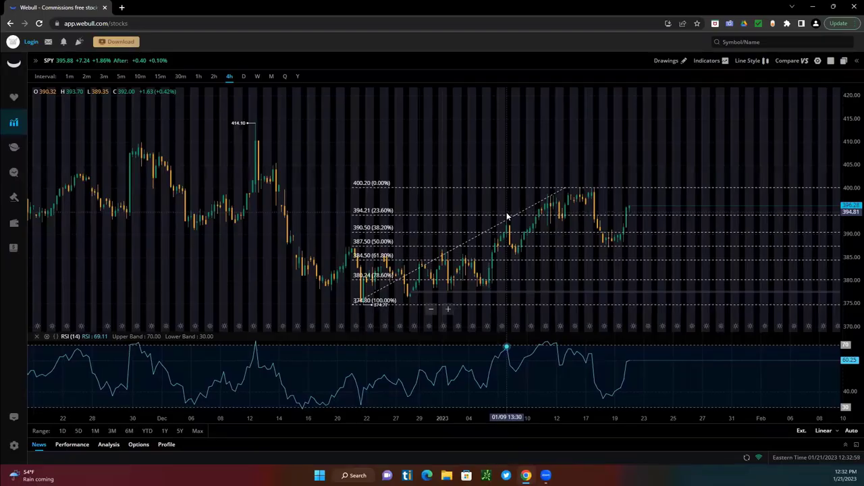
left_click(497, 230)
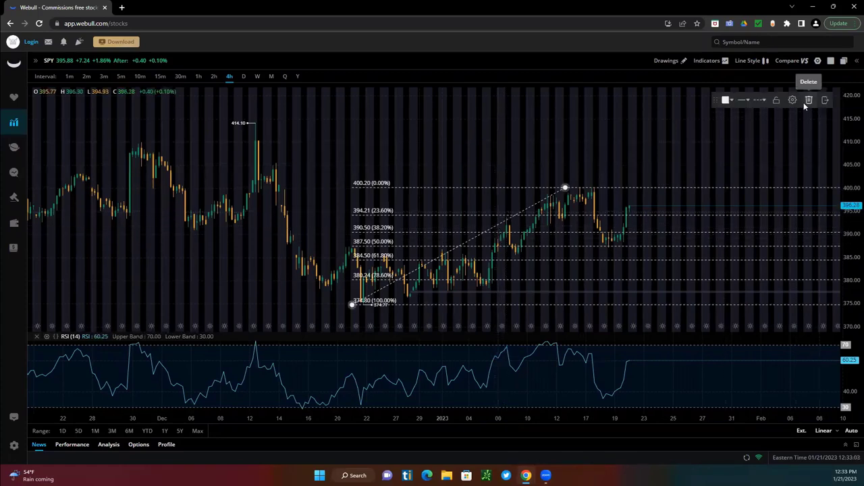
left_click(807, 101)
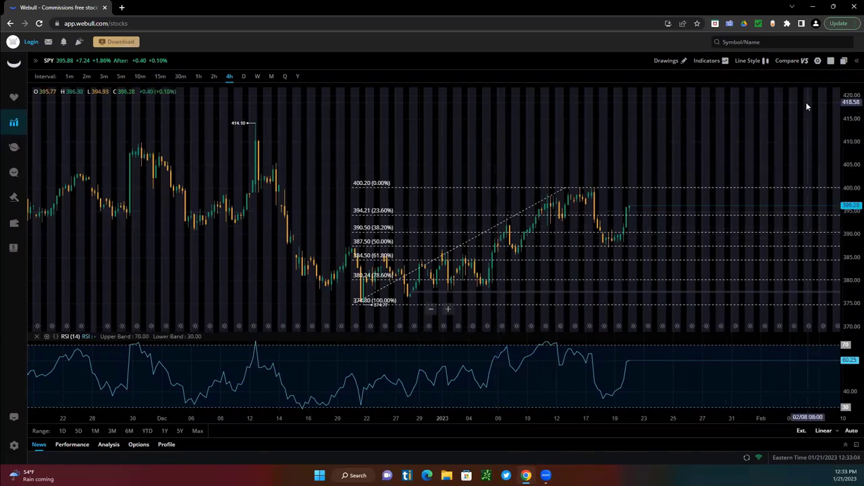
On the weekly SPY chart, draw a Fibonacci retracement from the January 2022 high at about 474.27 down to the October 2022 low at about 344.96.
left_click(256, 76)
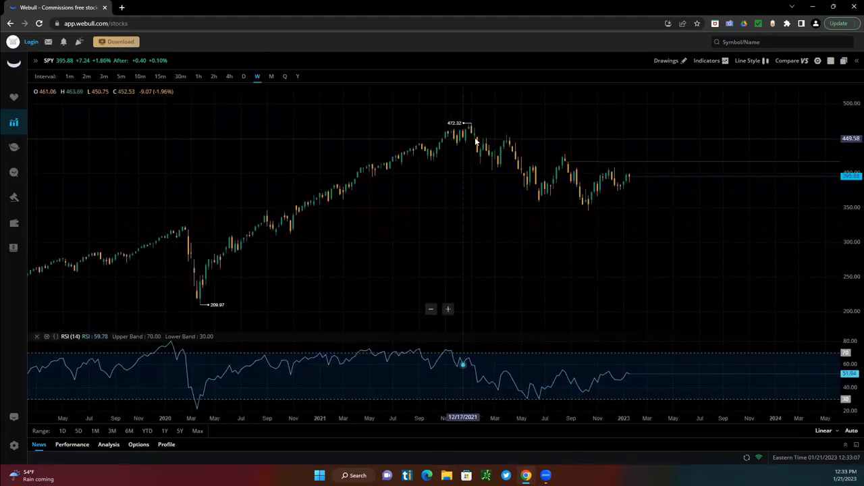
scroll(617, 260, "up", 3)
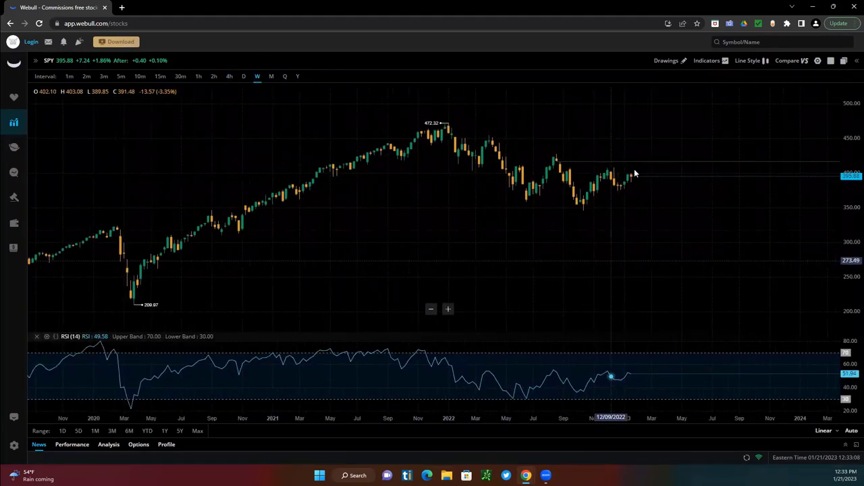
left_click(666, 60)
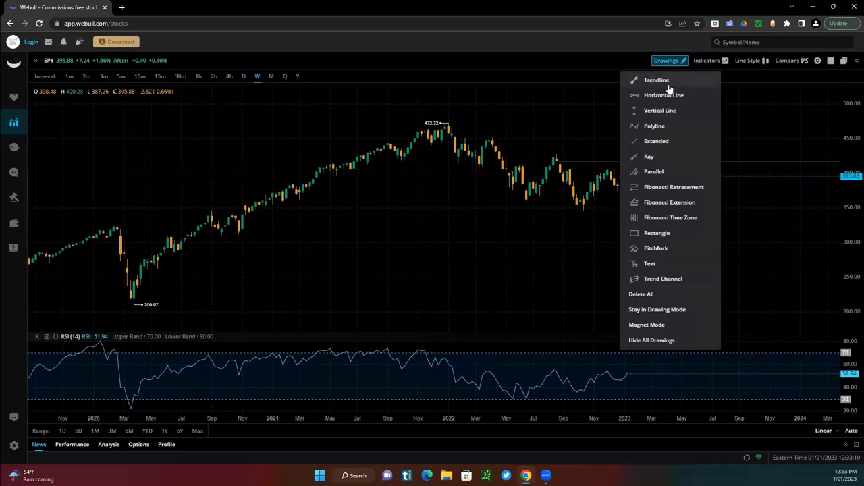
left_click(678, 187)
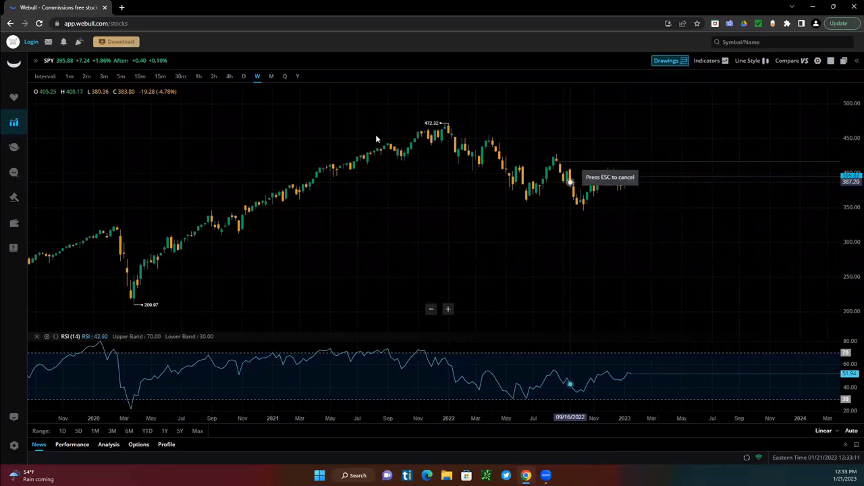
left_click(449, 123)
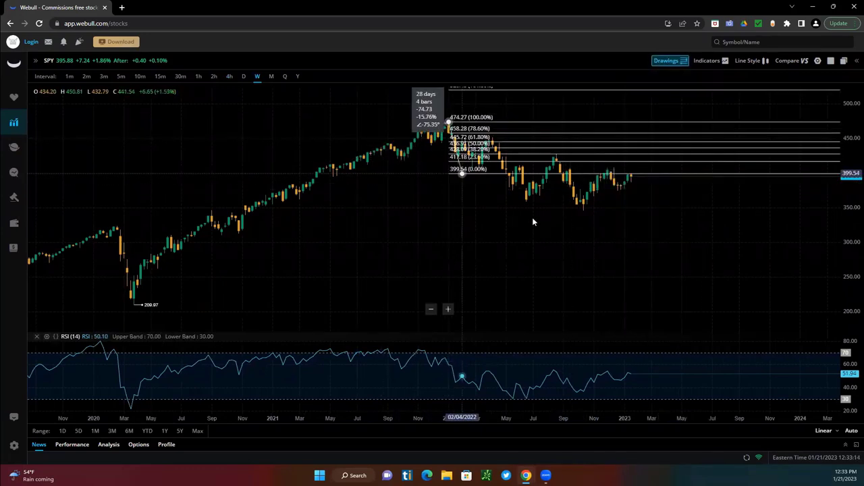
left_click(582, 212)
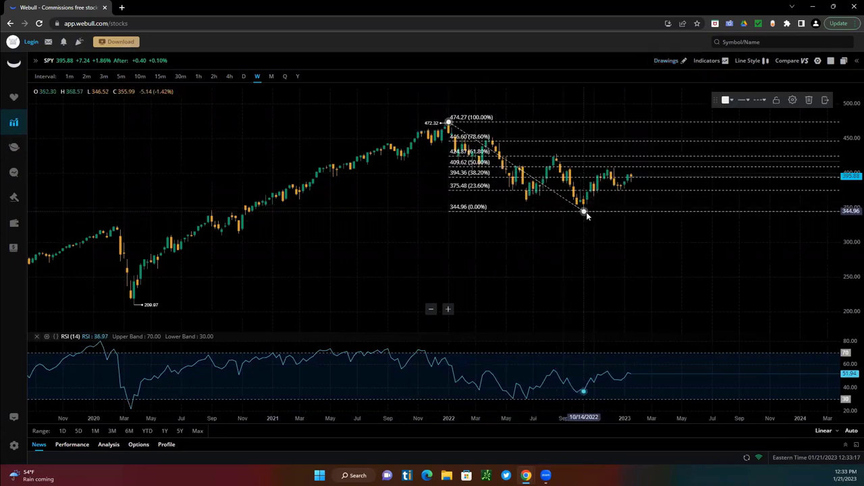
Set the Point 0 price of the weekly SPY retracement to 479.98 in its drawing settings and save.
left_click(515, 166)
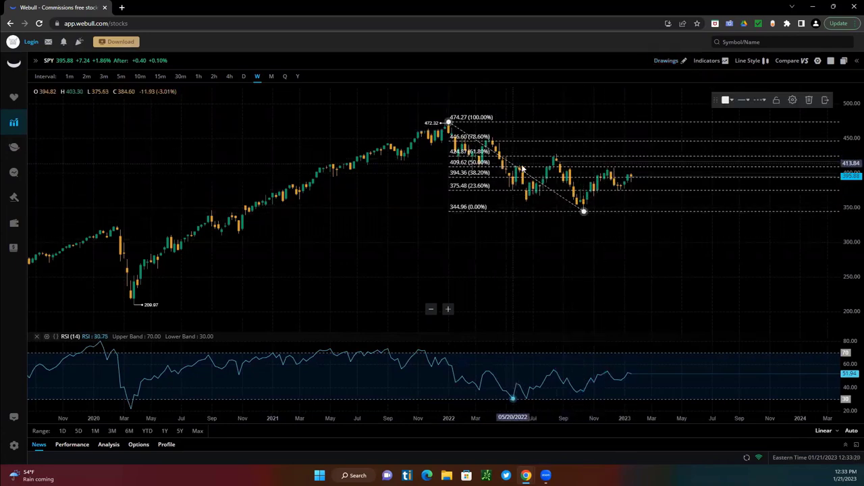
left_click(791, 101)
left_click(453, 194)
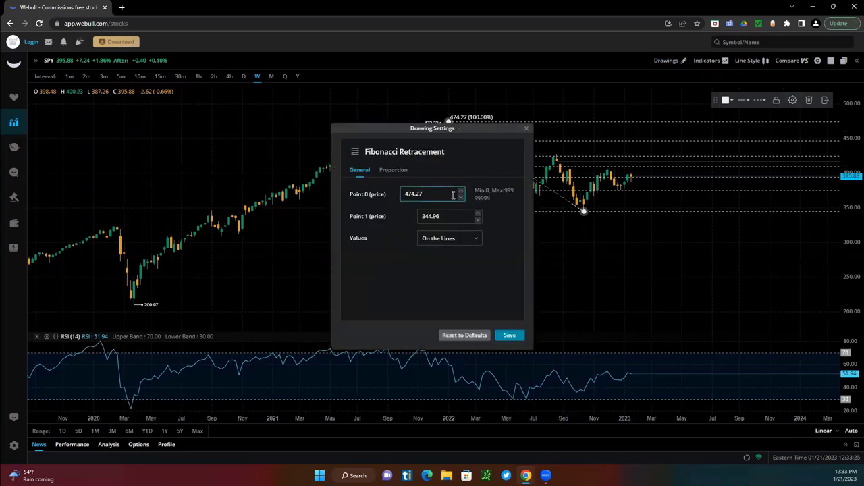
key("BackSpace")
key("BackSpace")
key("BackSpace")
key("BackSpace")
type("9.98")
left_click(510, 336)
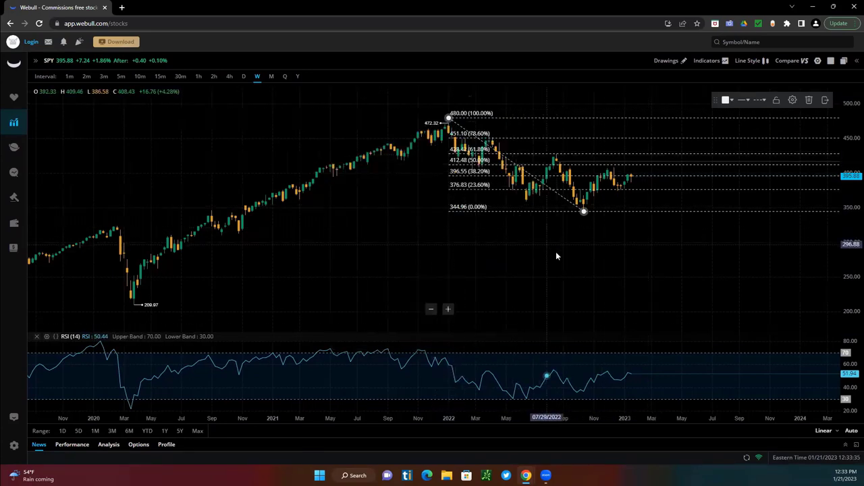
Set the Point 1 price of the weekly SPY retracement to 346.52 in its drawing settings and save.
scroll(573, 251, "up", 3)
scroll(597, 252, "up", 1)
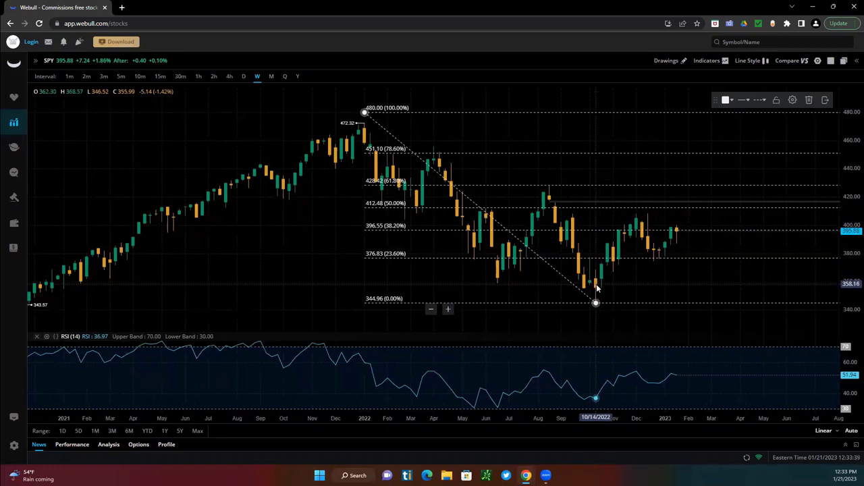
left_click(792, 101)
left_click(445, 216)
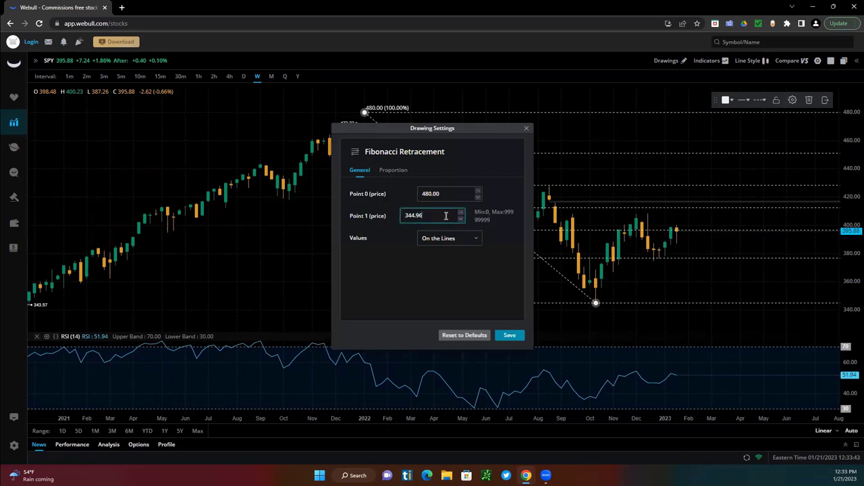
key("BackSpace")
key("BackSpace")
key("BackSpace")
key("BackSpace")
type("6.52")
left_click(509, 336)
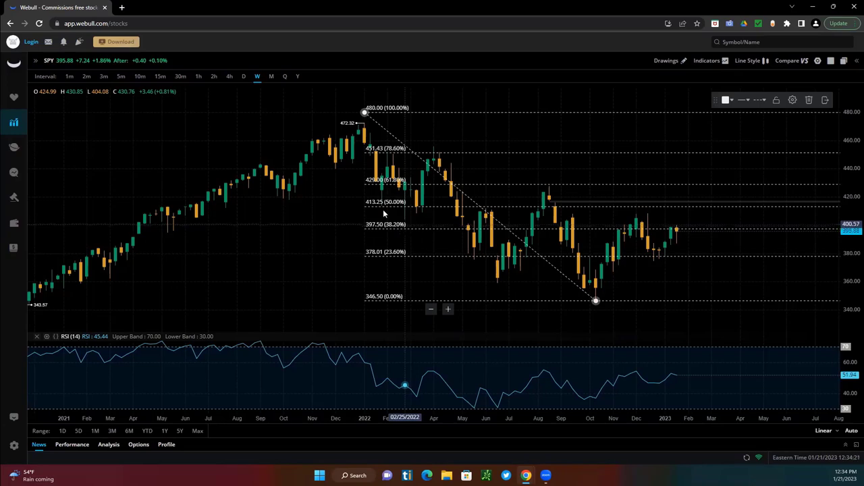
scroll(677, 249, "up", 4)
scroll(671, 251, "up", 4)
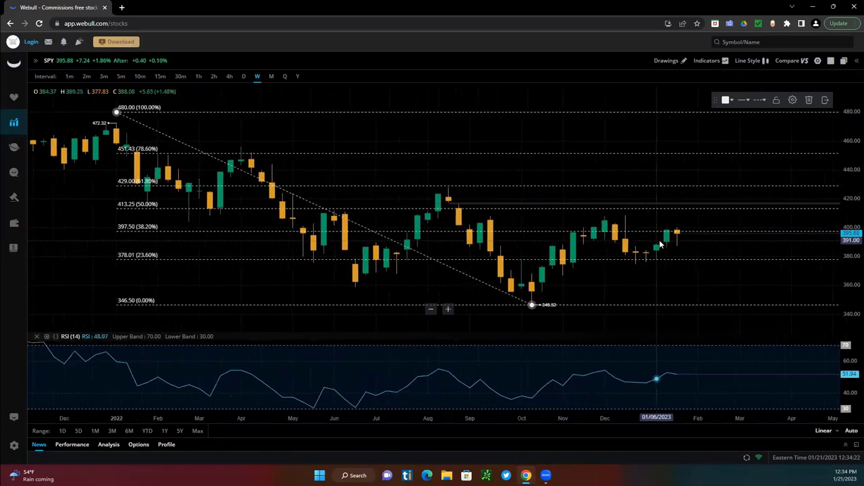